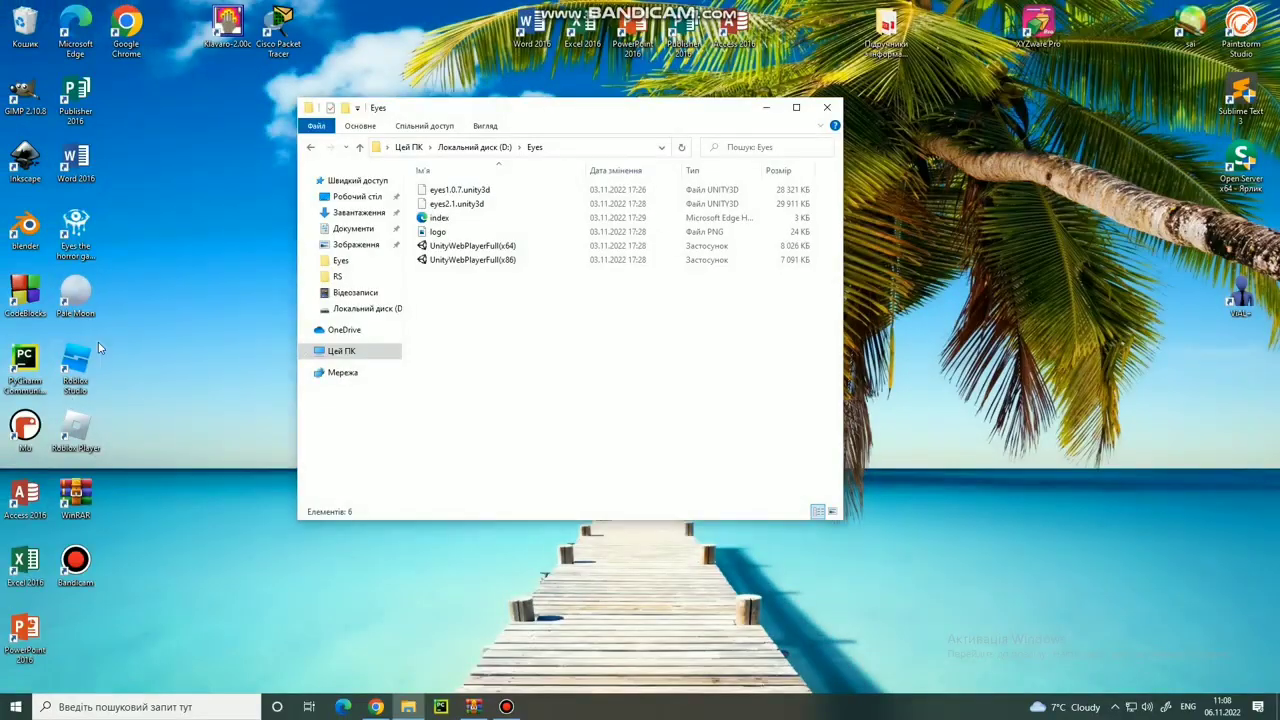
Run the 64-bit Unity Web Player installer from the Eyes folder and accept its license
click(72, 310)
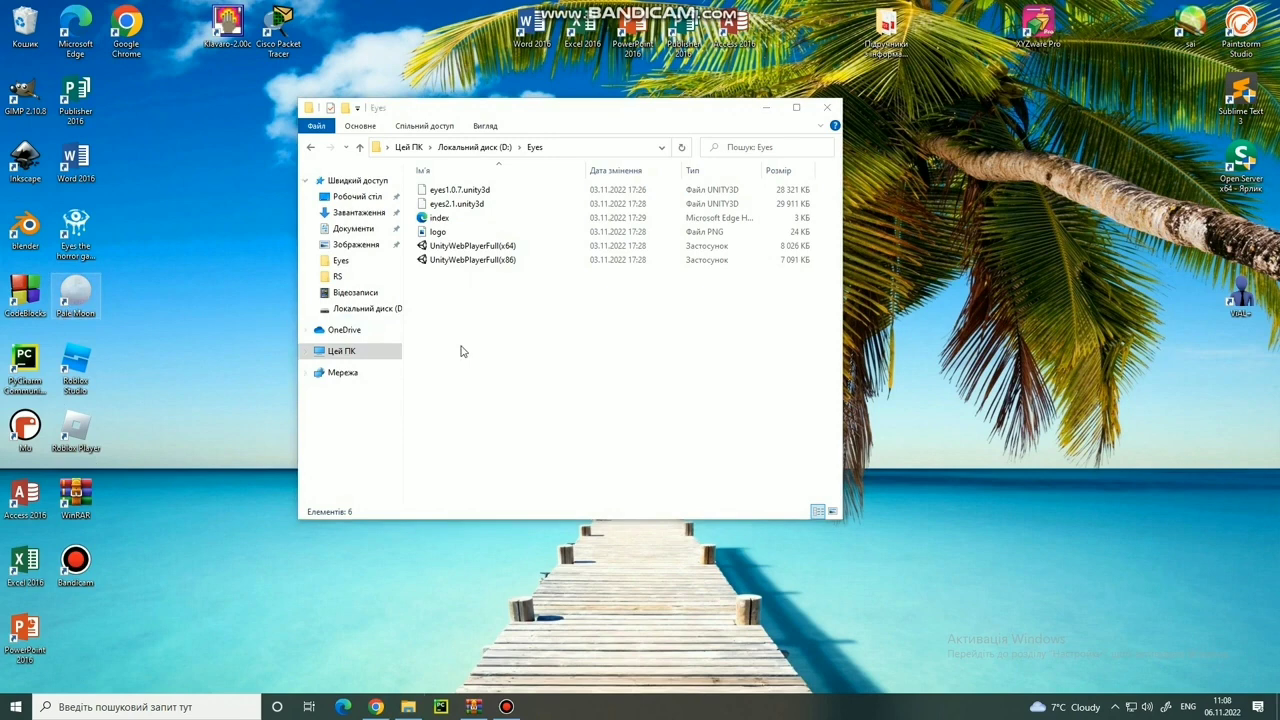
click(499, 357)
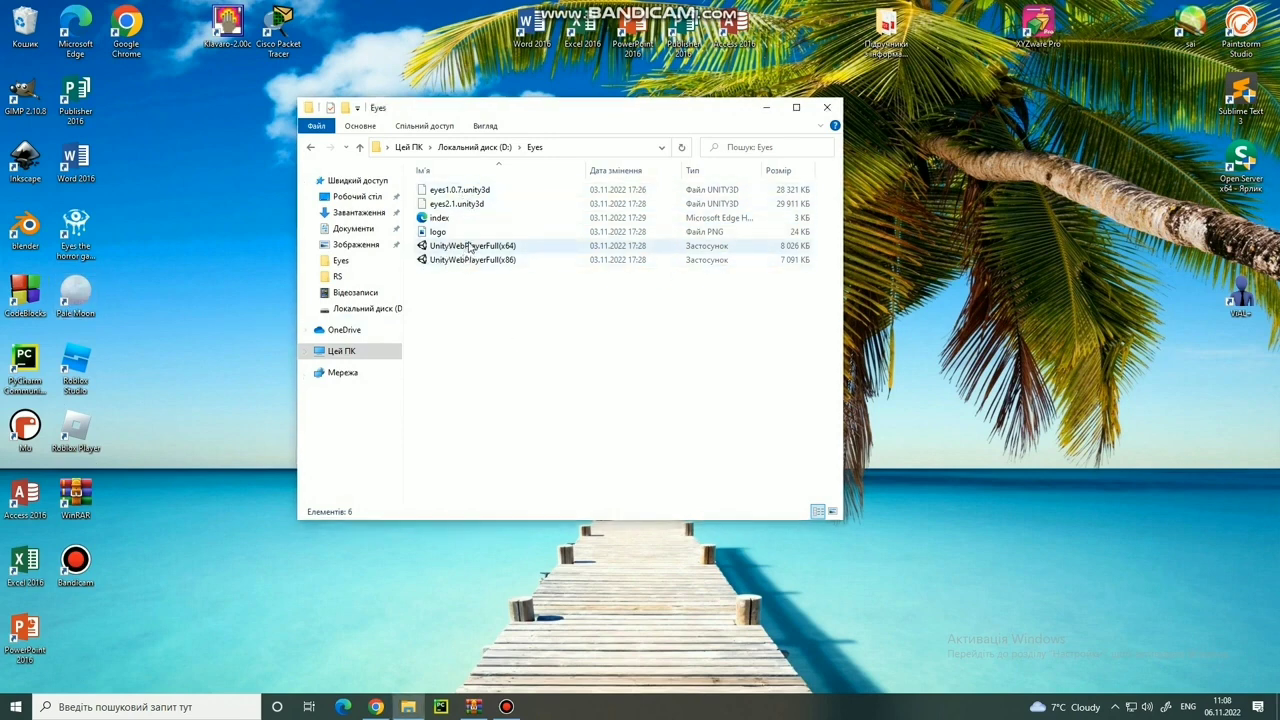
double_click(470, 247)
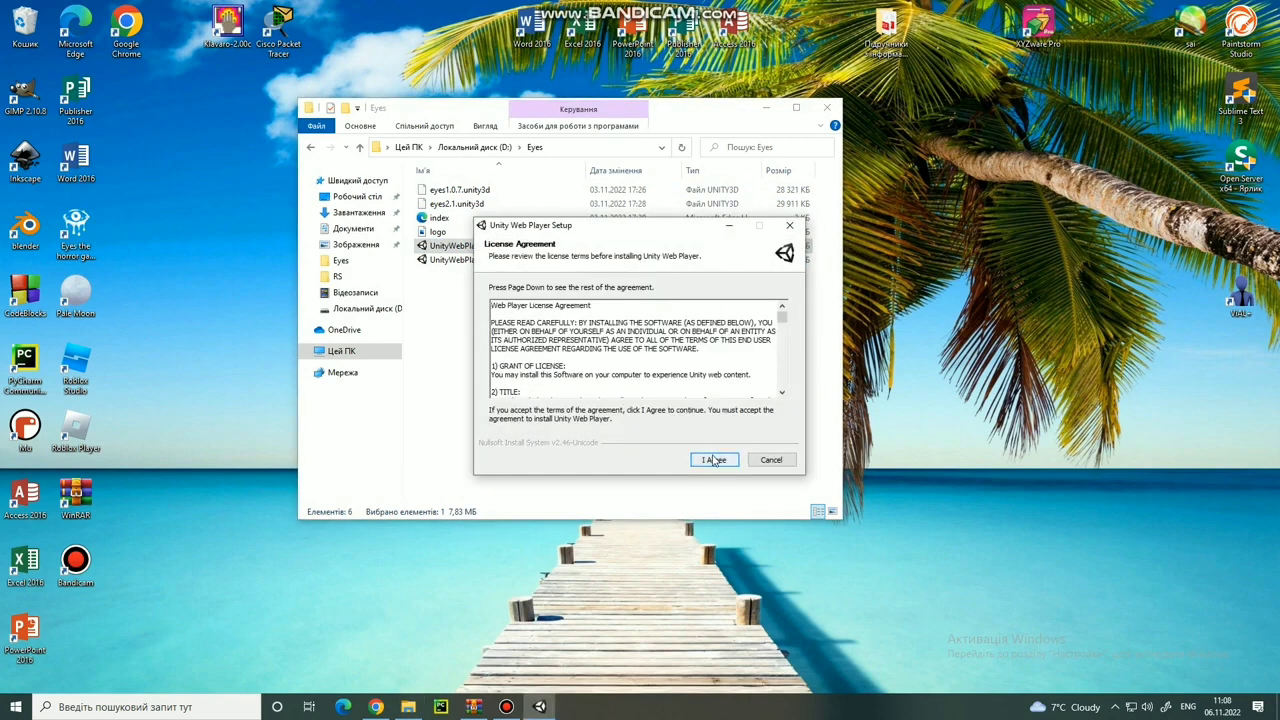
click(711, 459)
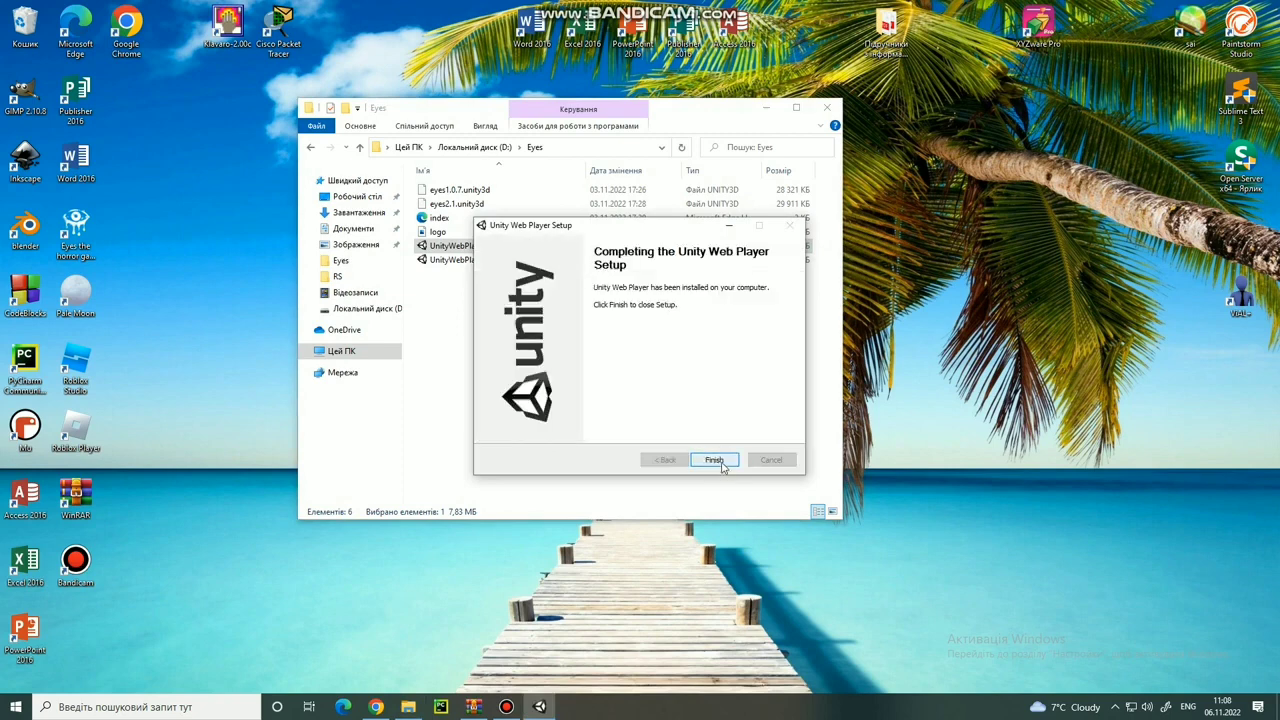
Finish the Web Player setup and open the Eyes index page with Pale Moon
click(712, 459)
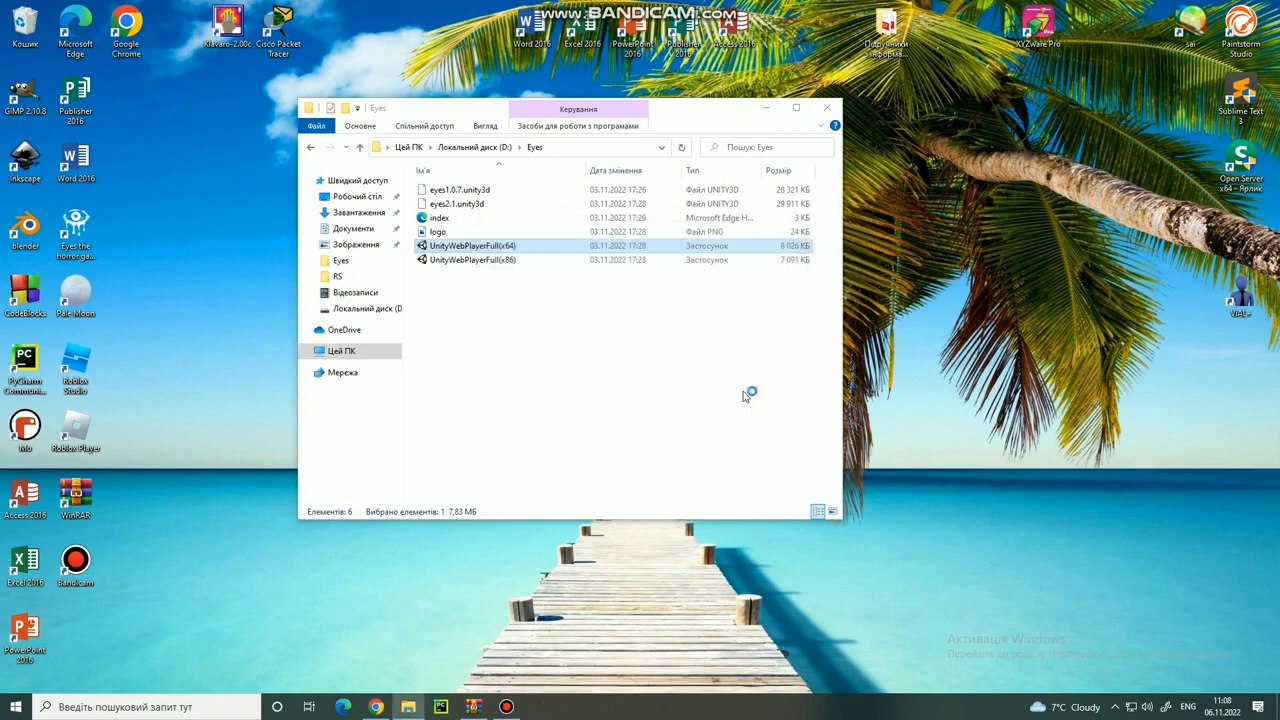
click(534, 222)
double_click(534, 220)
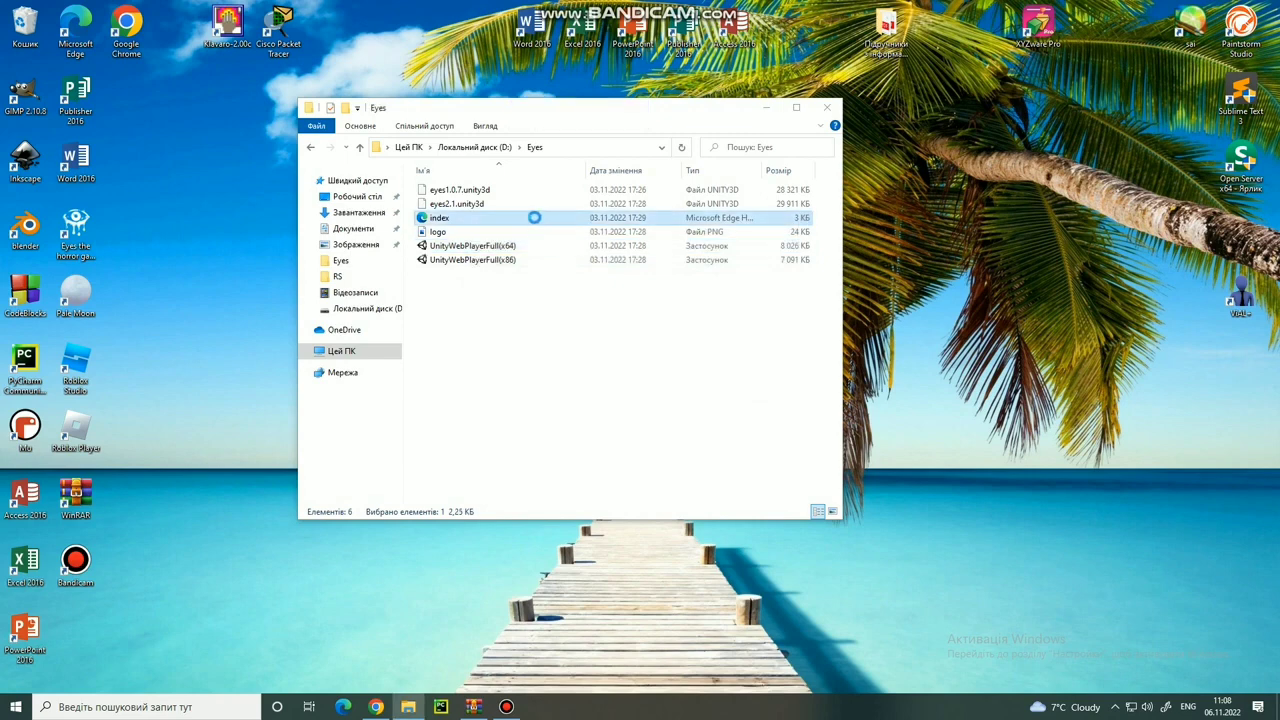
right_click(534, 219)
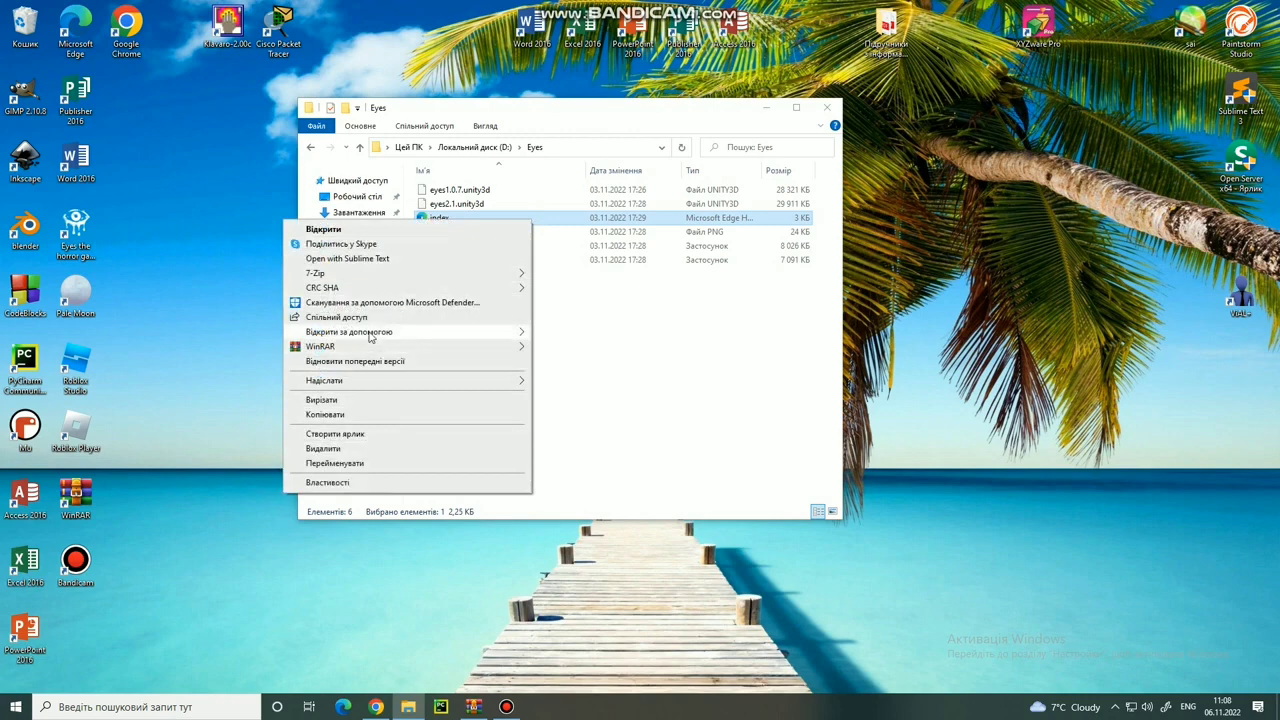
mouse_move(349, 332)
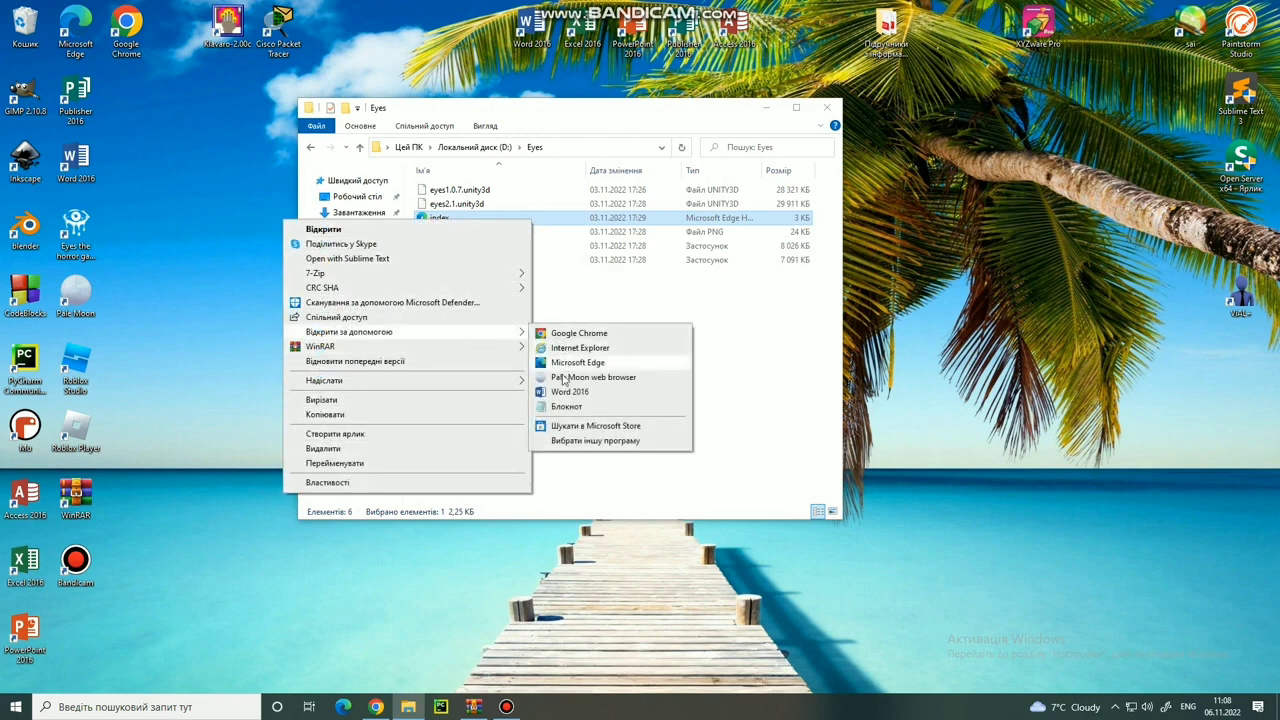
click(566, 379)
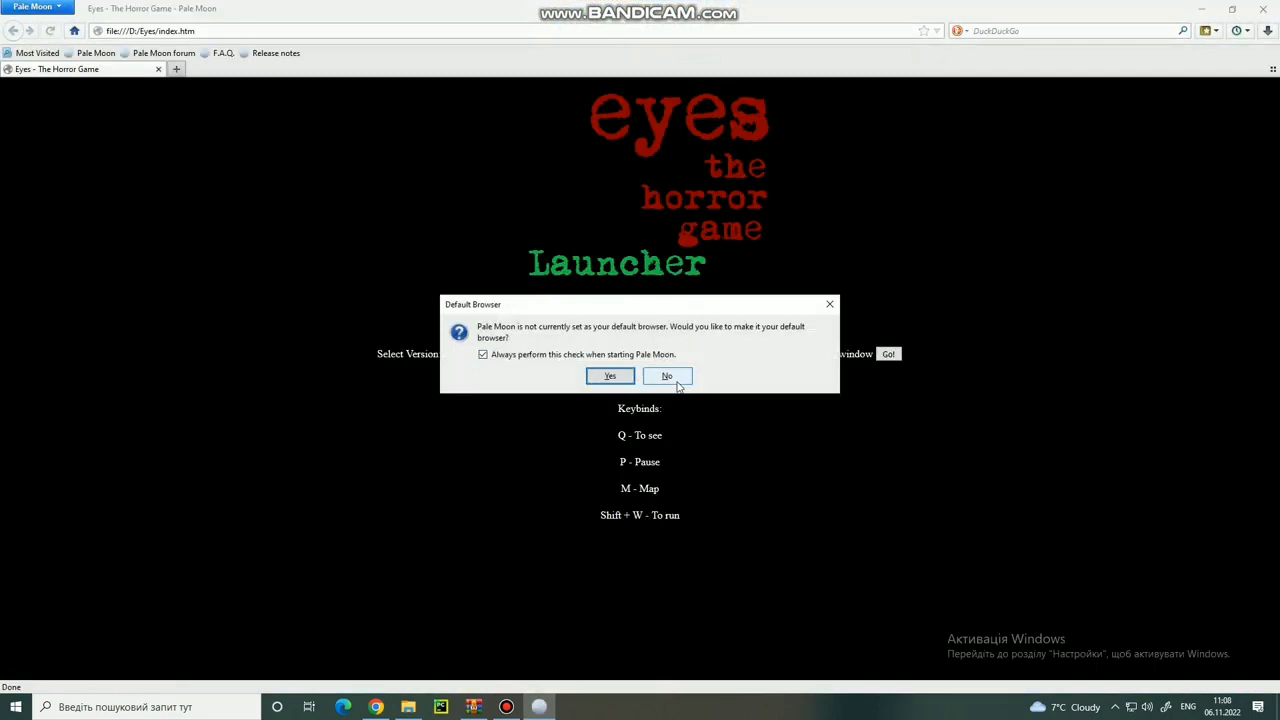
Decline the default-browser prompt, enter 1400 × 900 resolution, and choose the game version
click(677, 378)
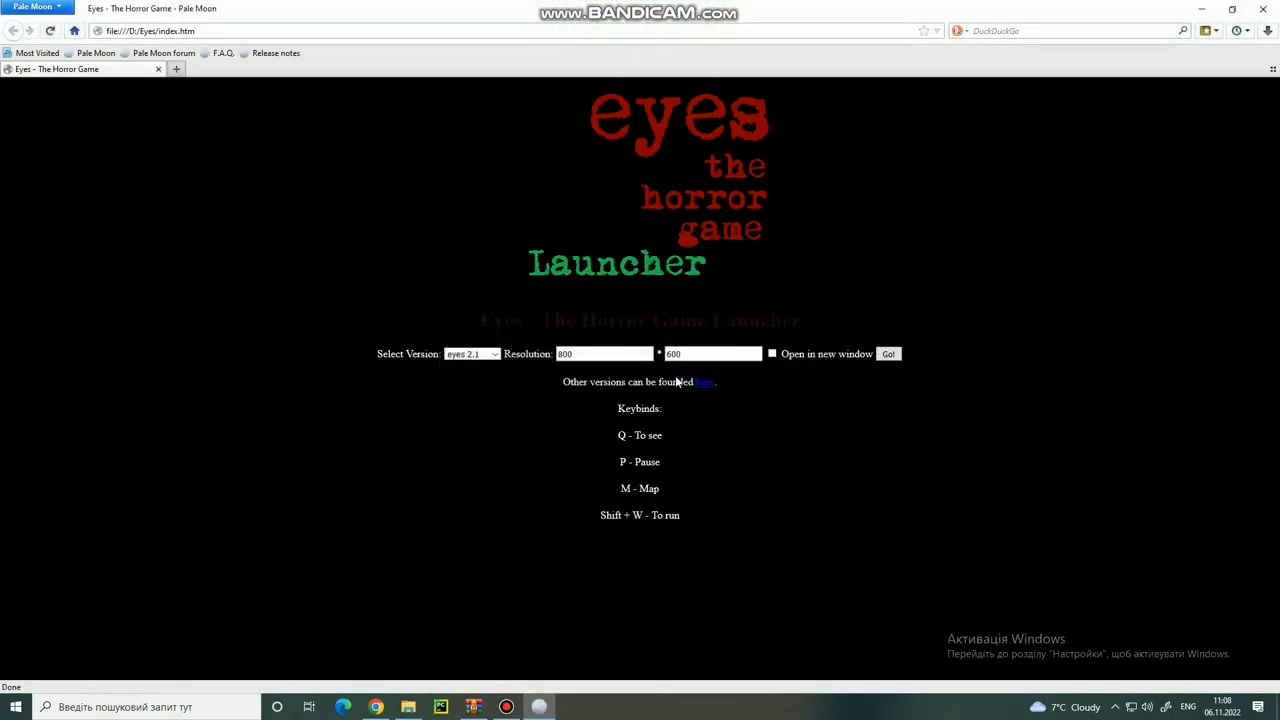
click(575, 351)
click(673, 353)
text(900)
click(494, 354)
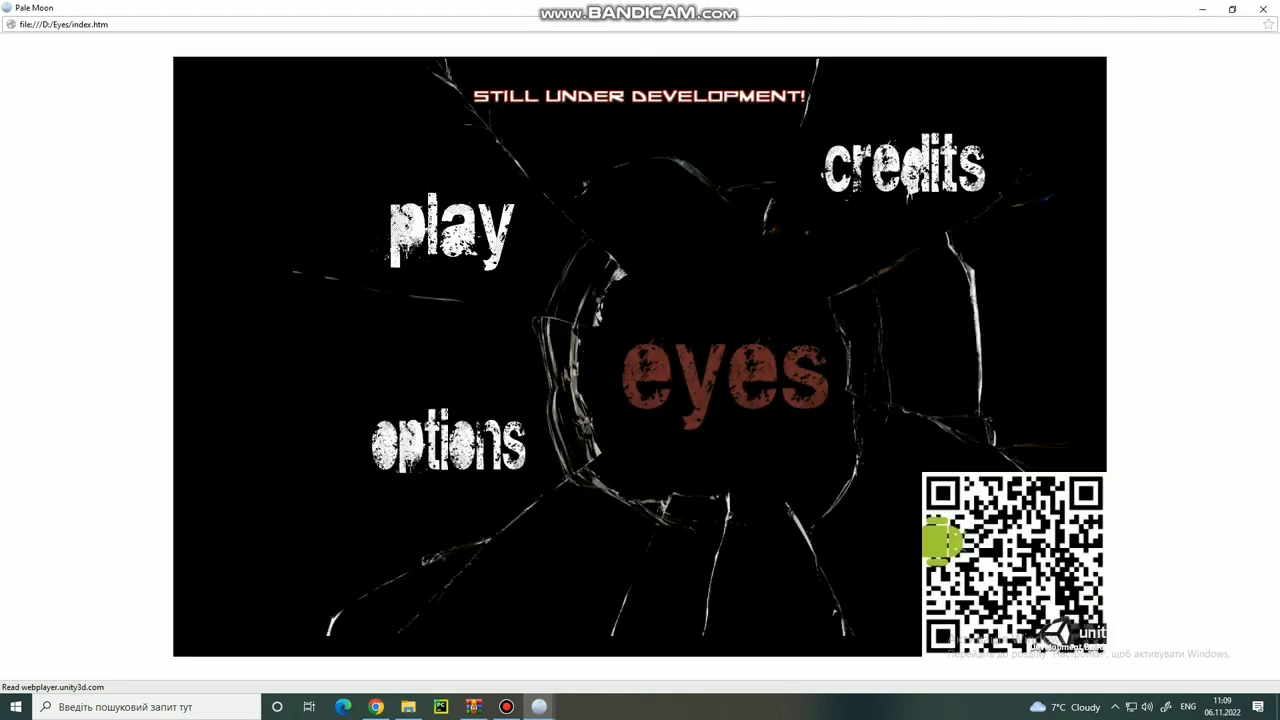
Browse the credits, expanding 3D models & textures, then return to the main menu
click(900, 165)
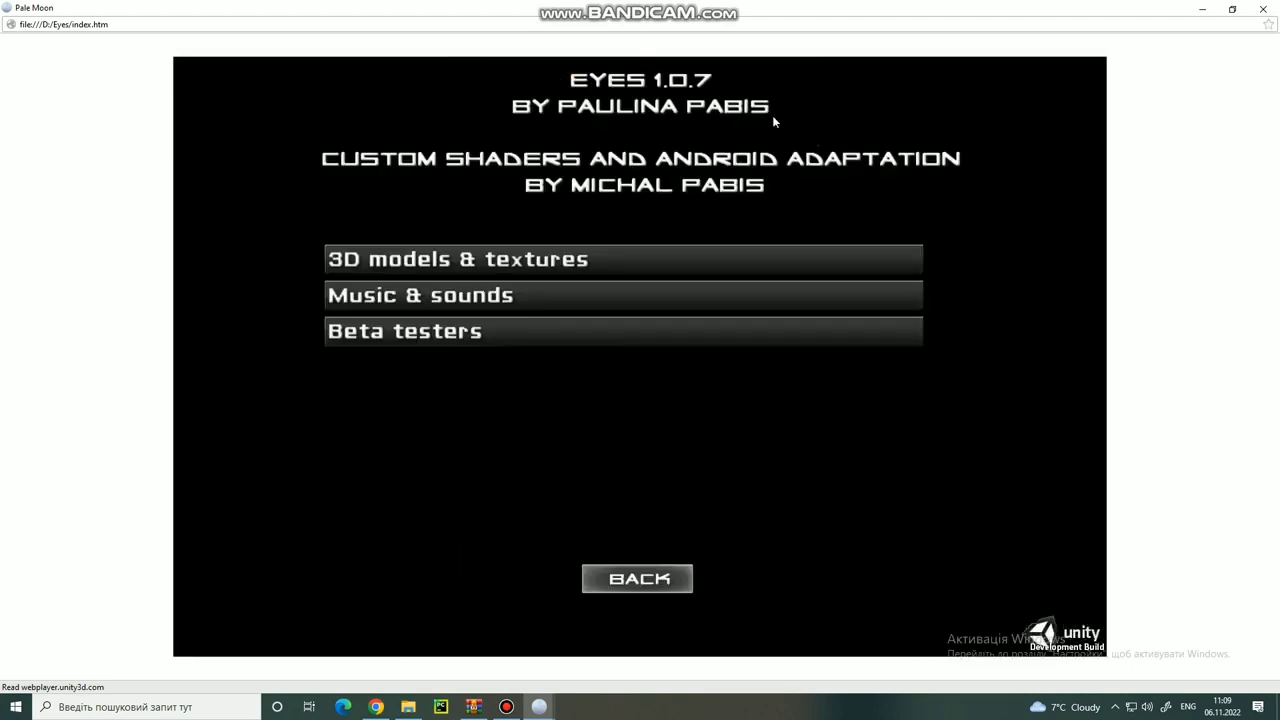
click(539, 269)
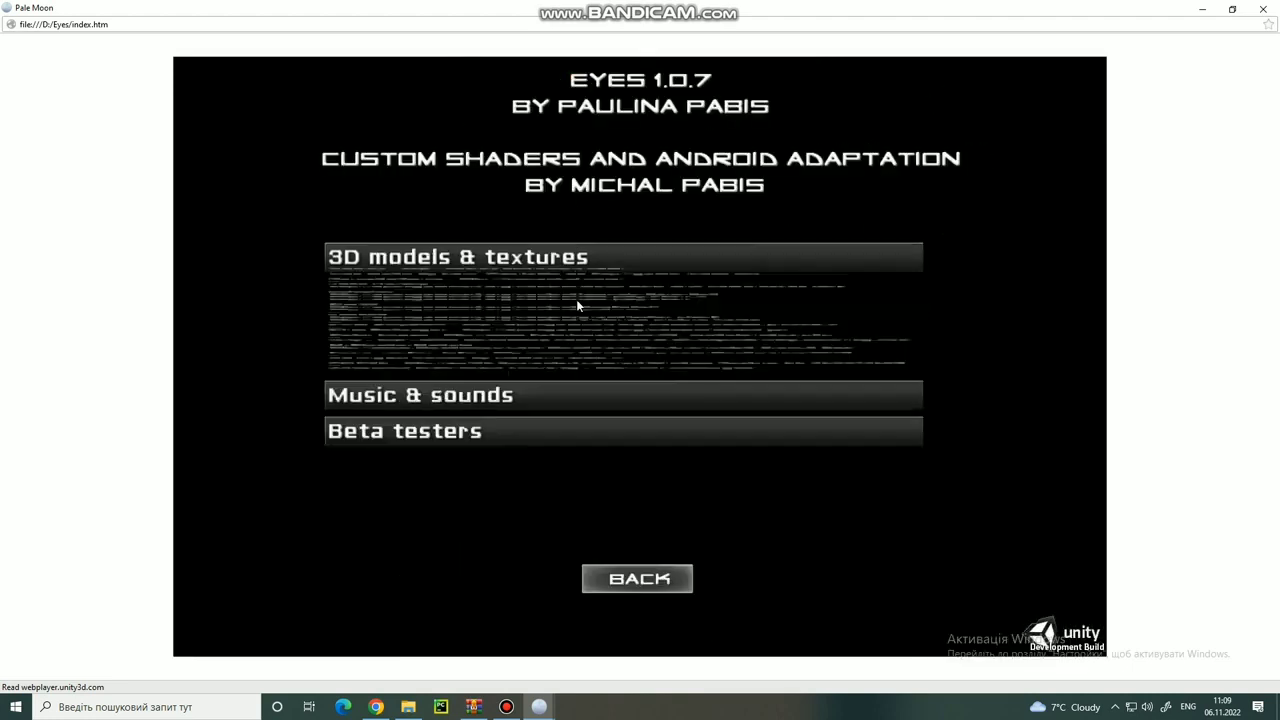
click(610, 582)
Look over the options, then start a new game
click(445, 440)
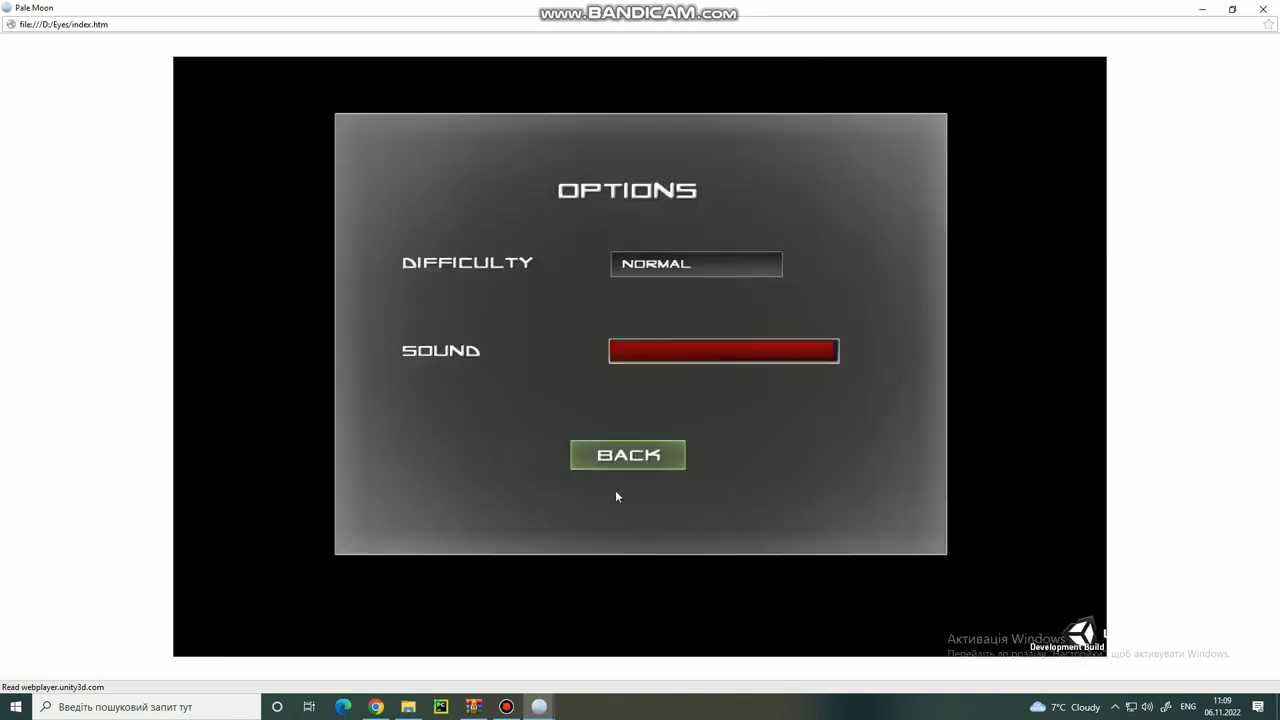
click(622, 464)
click(440, 225)
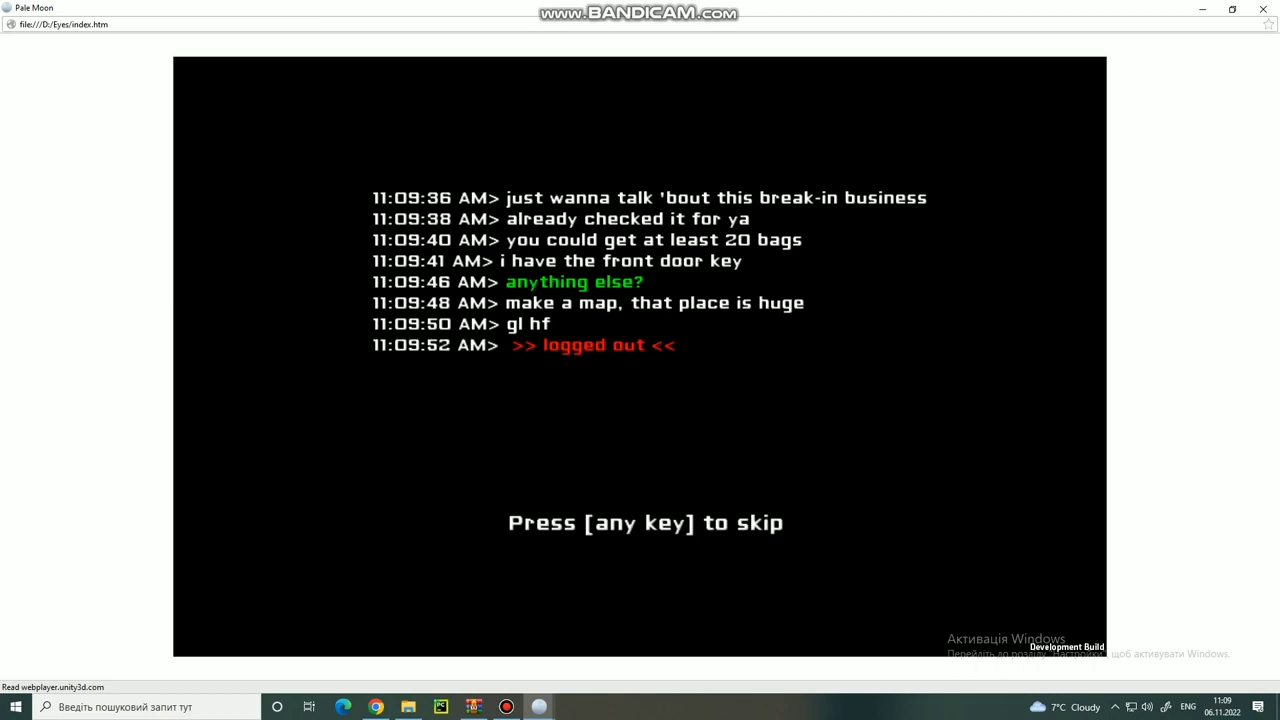
Skip the intro and raise mouse sensitivity to about 70% in the pause options
key(space)
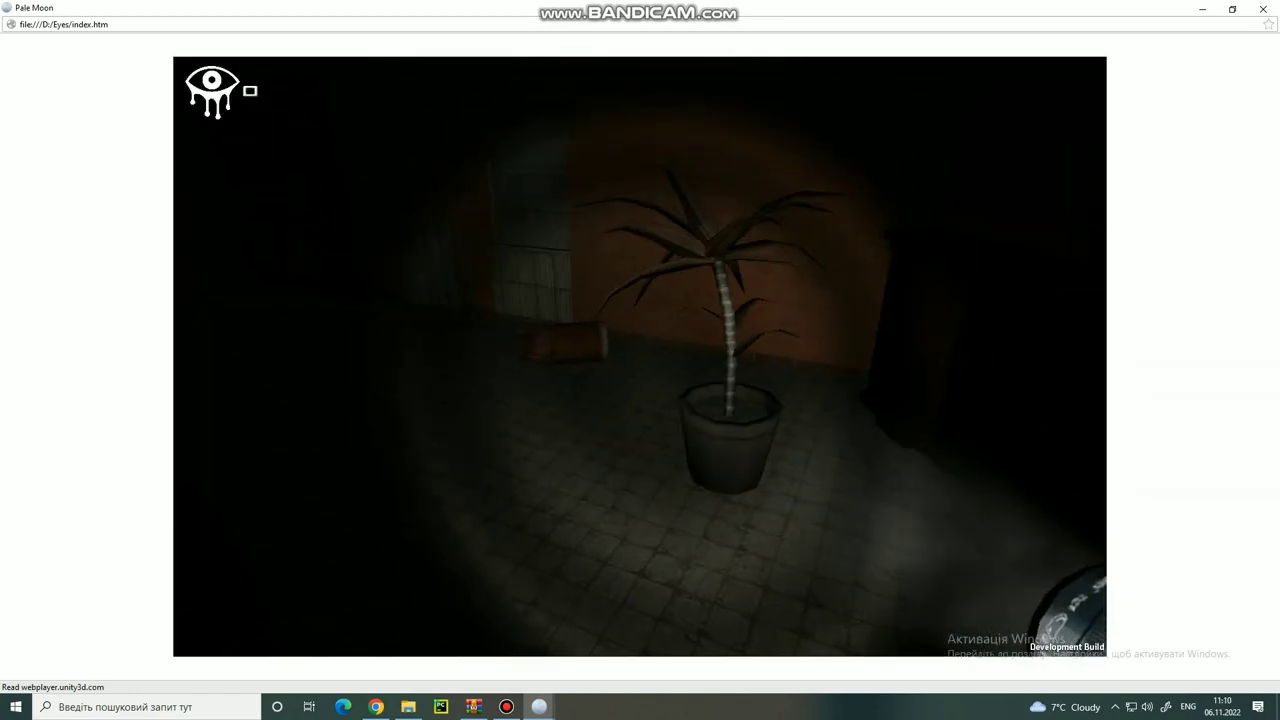
key(Escape)
drag(759, 422, 984, 420)
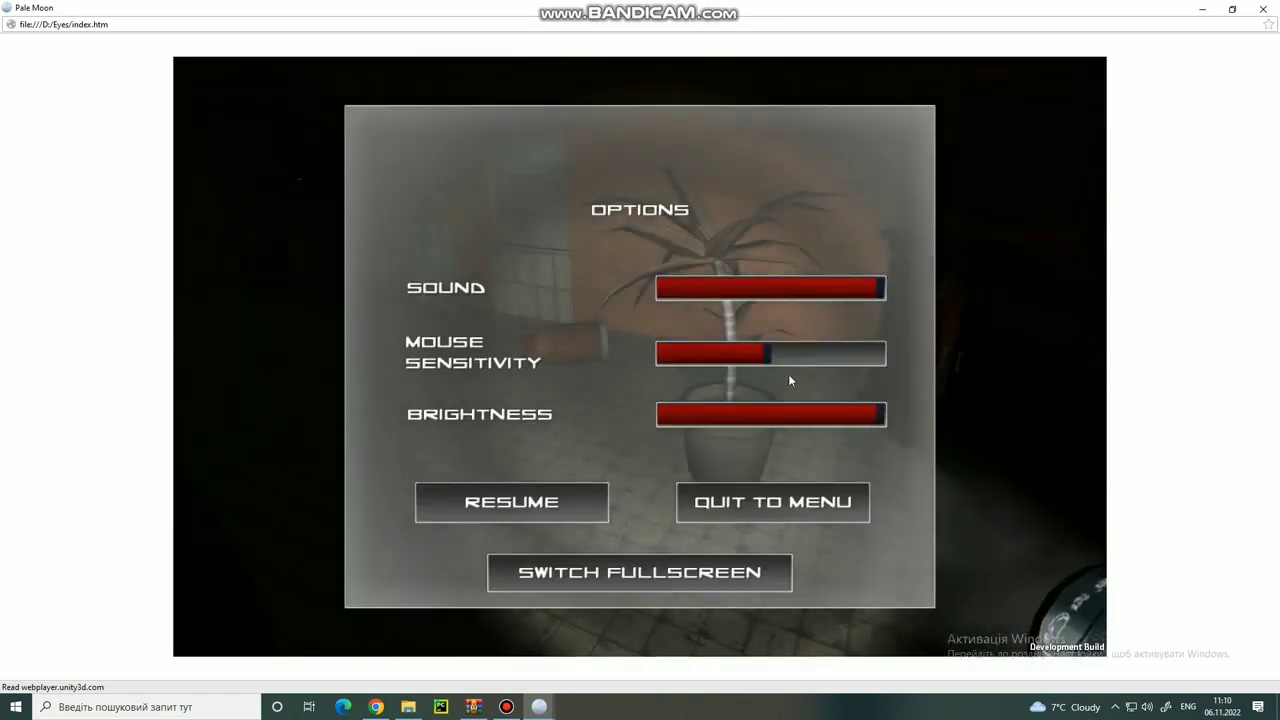
drag(771, 358, 815, 366)
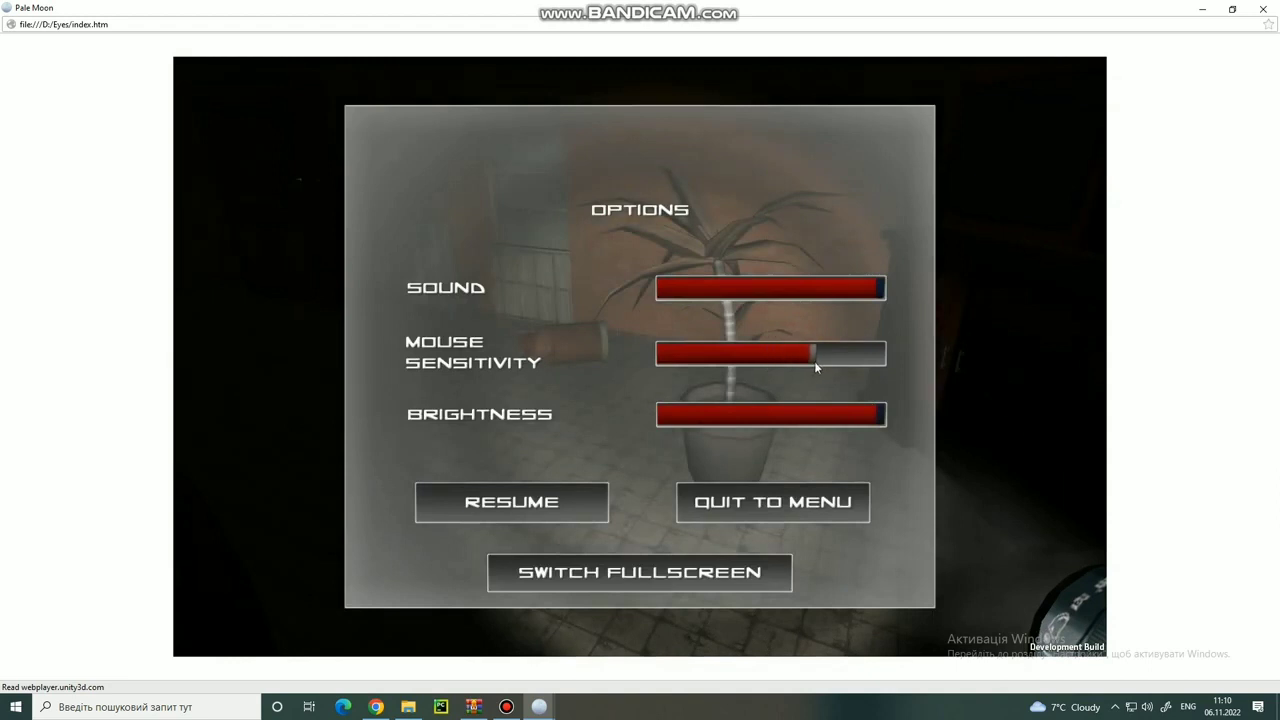
click(565, 512)
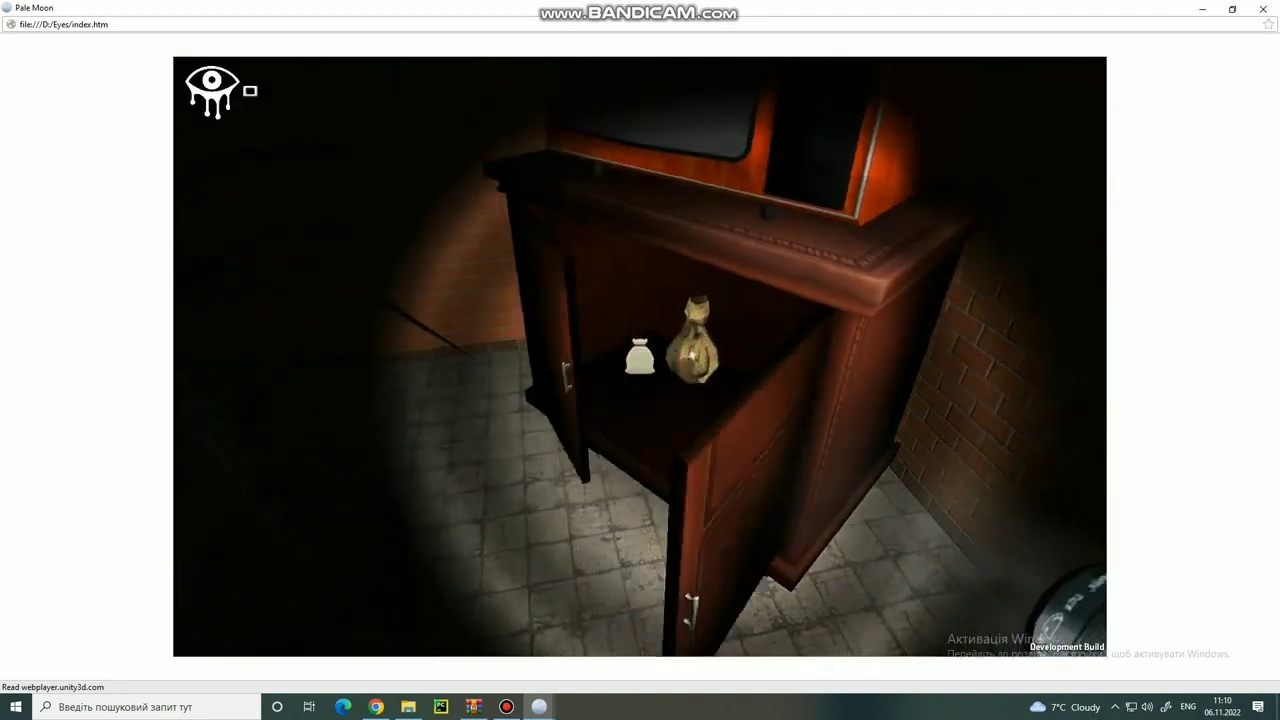
Collect the two money bags from the cabinet and open the white door
click(640, 355)
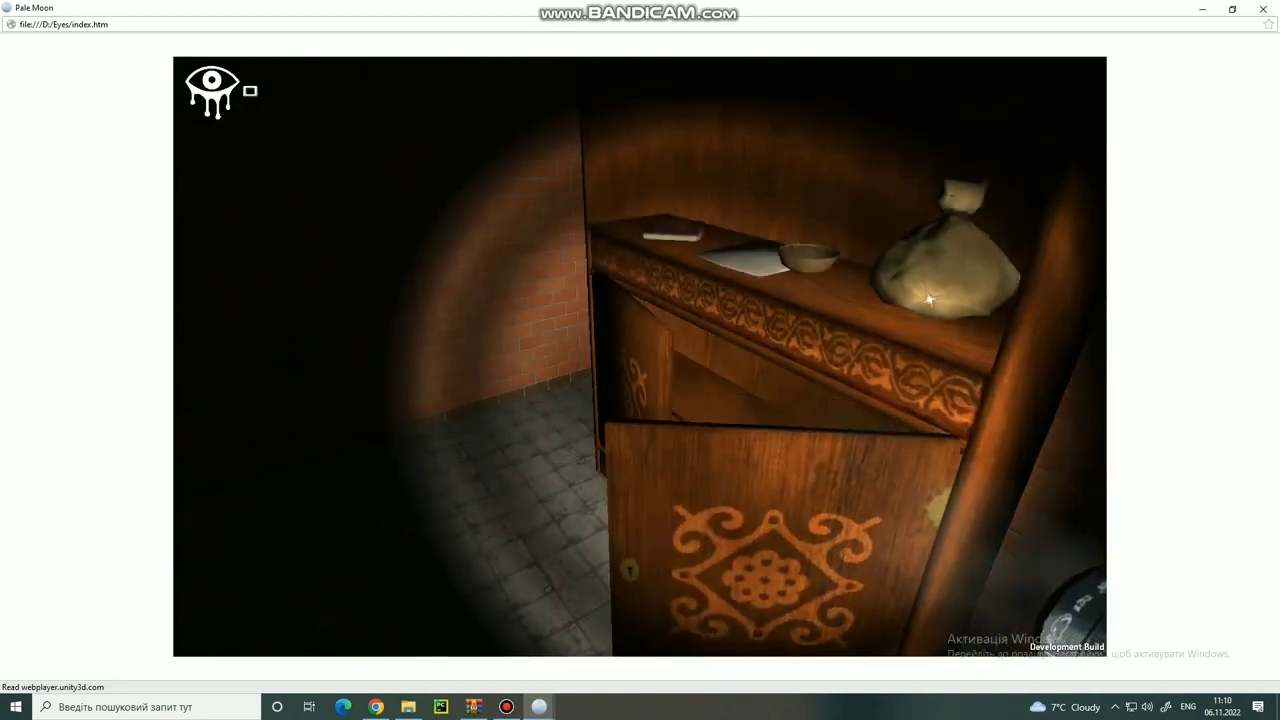
click(640, 355)
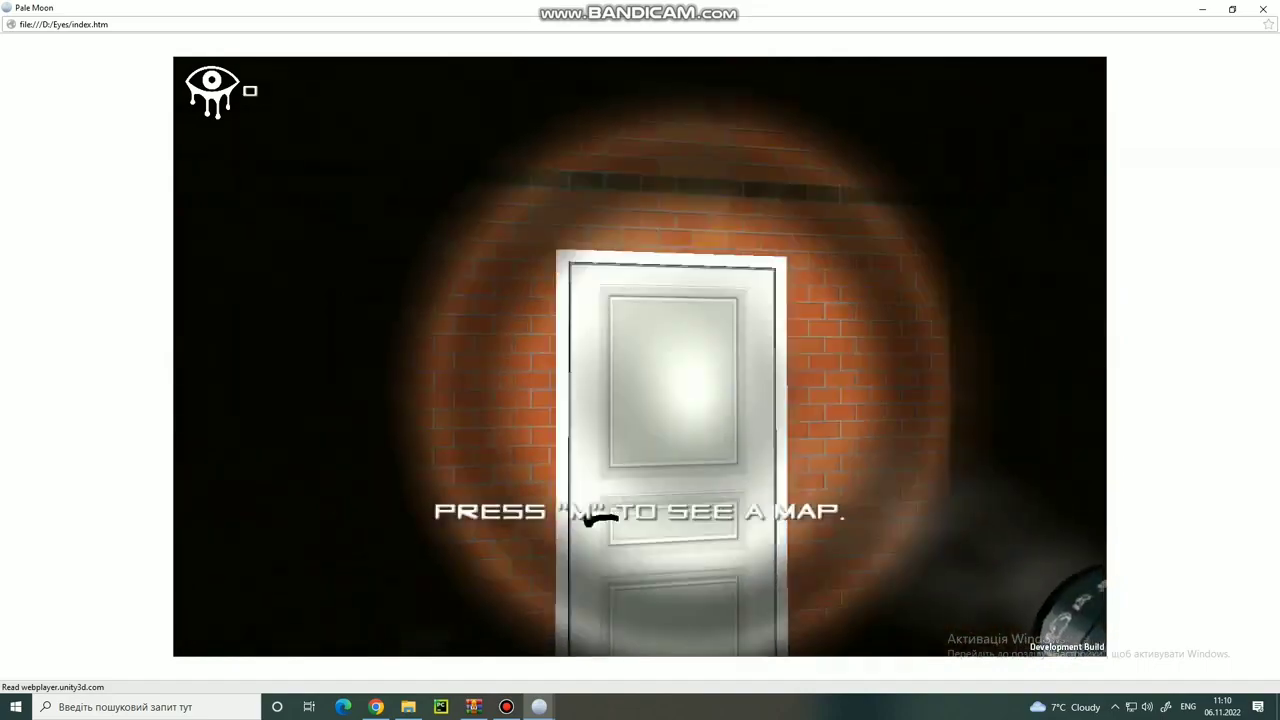
click(600, 518)
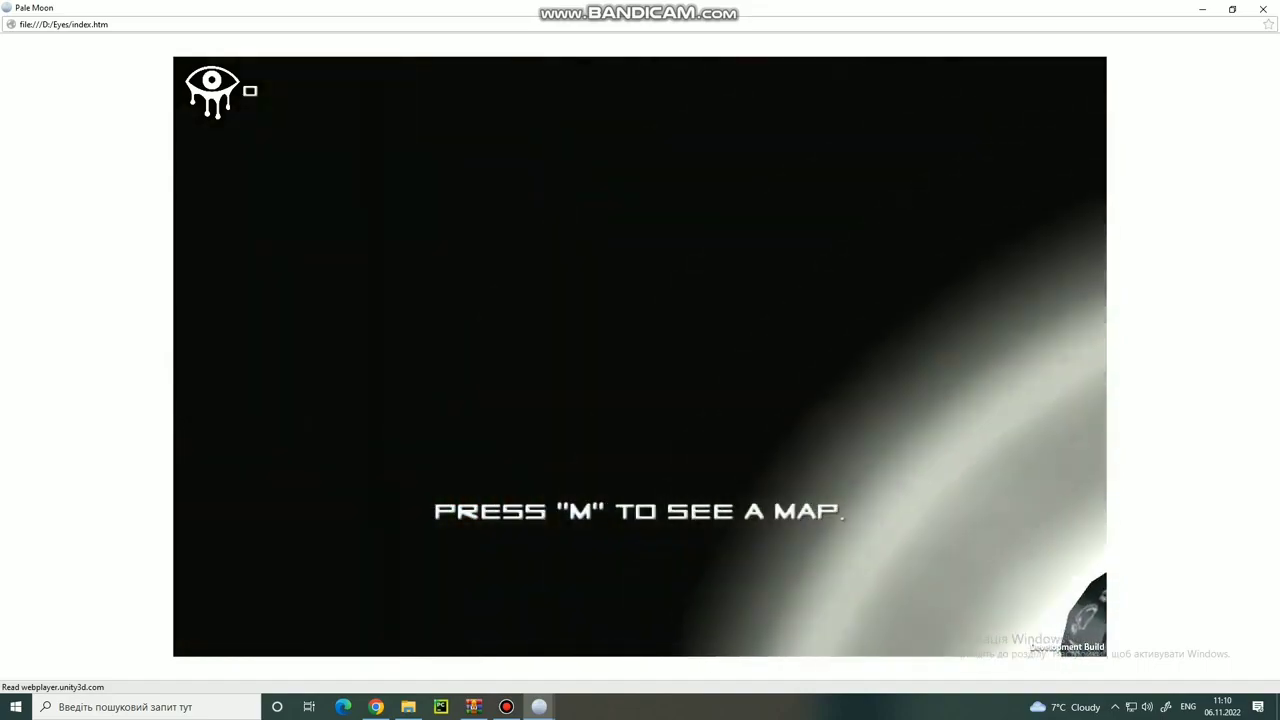
Walk through the corridors, dark room and hallways into the clock room until caught
key(w)
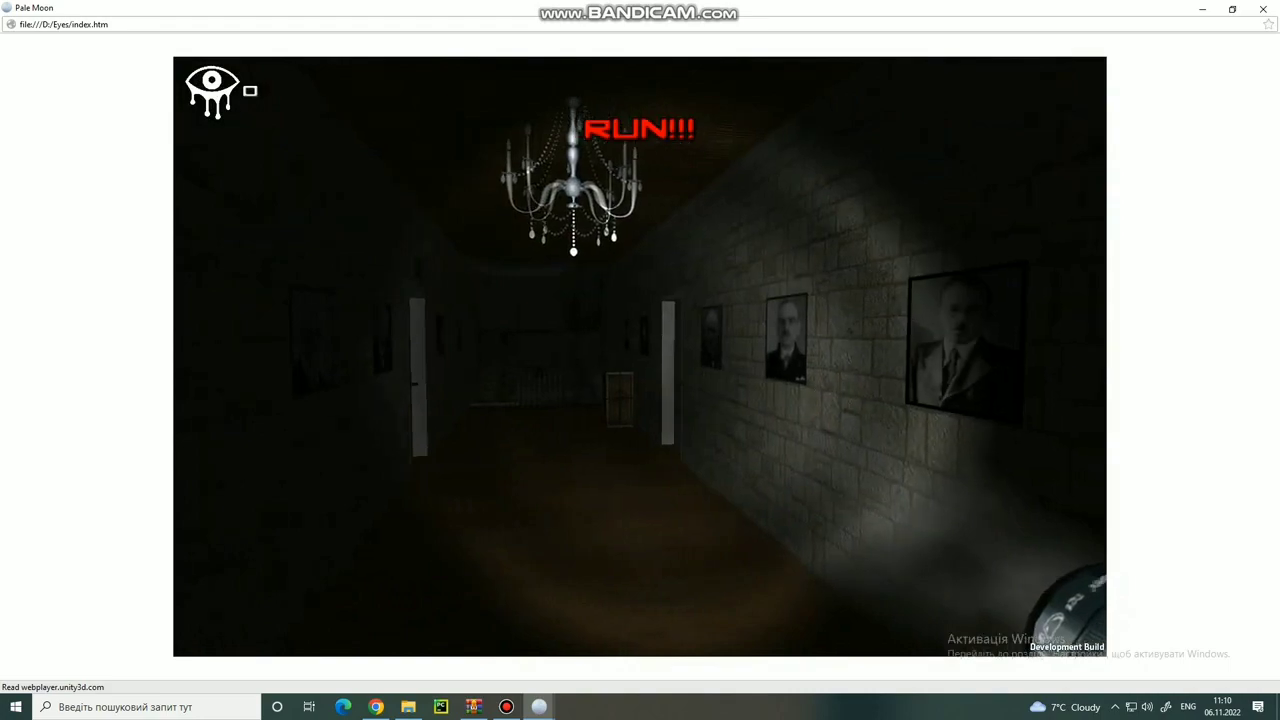
key(w)
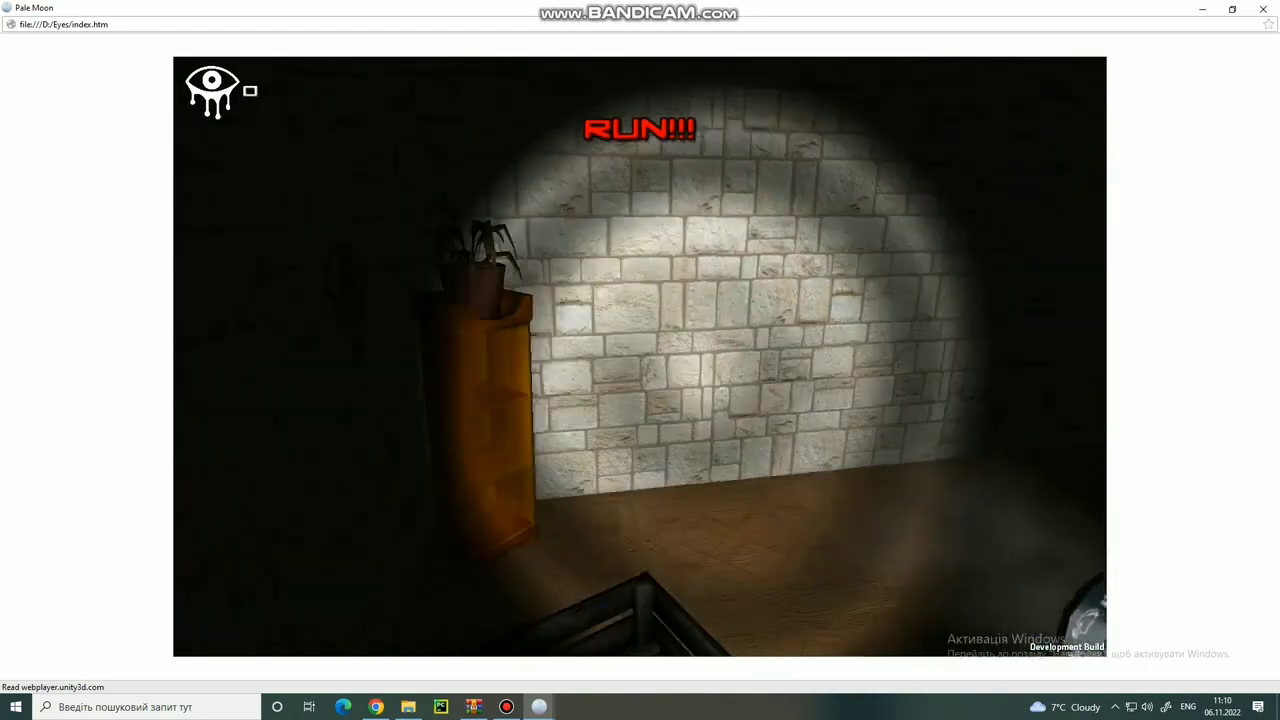
key(w)
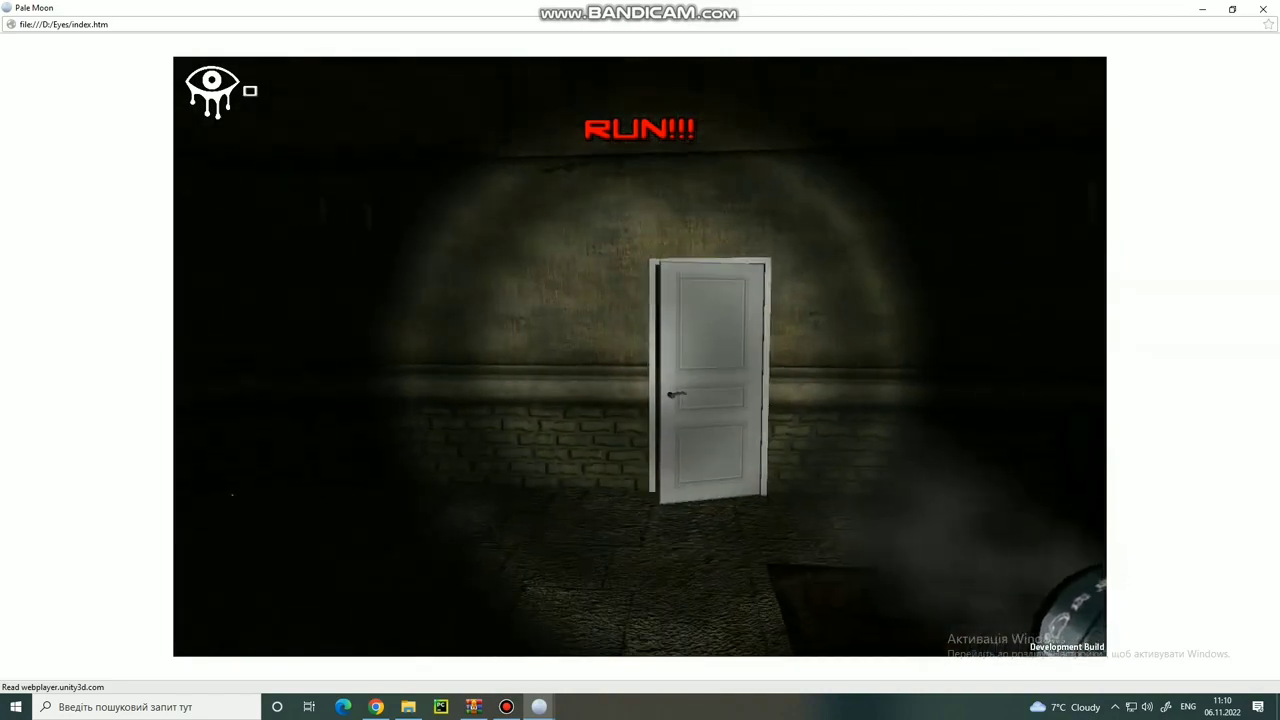
key(w)
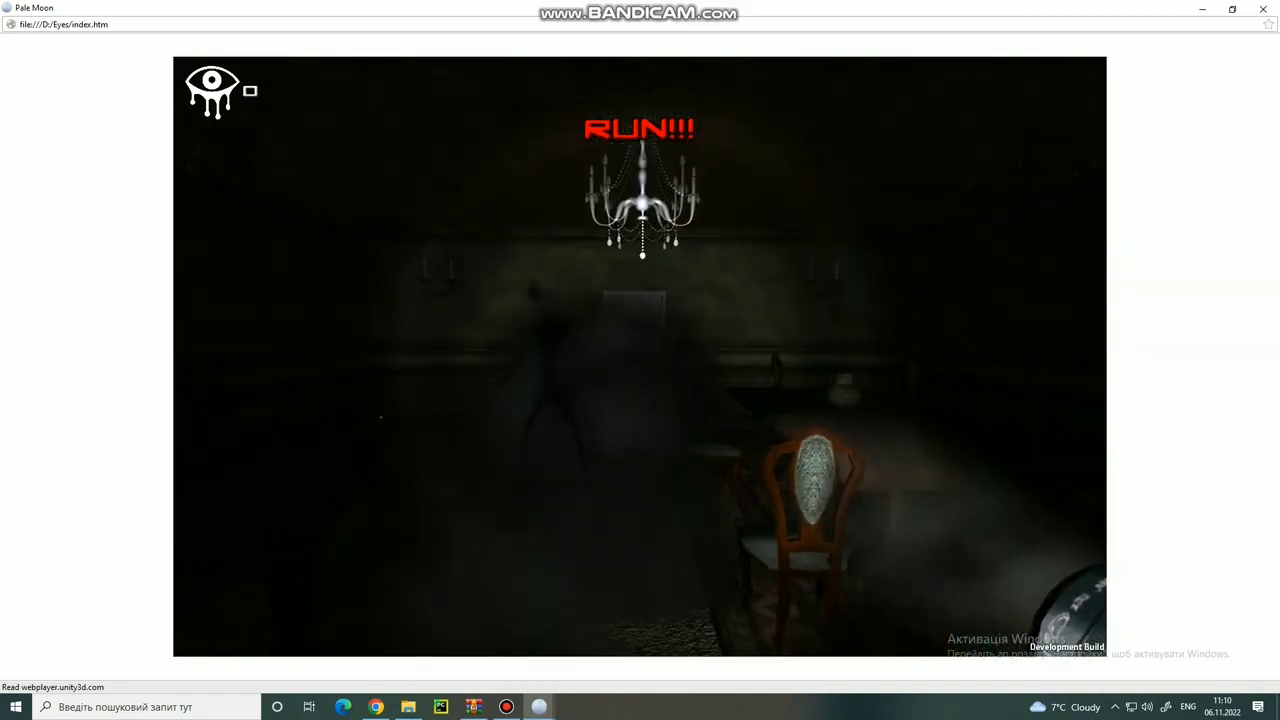
key(w)
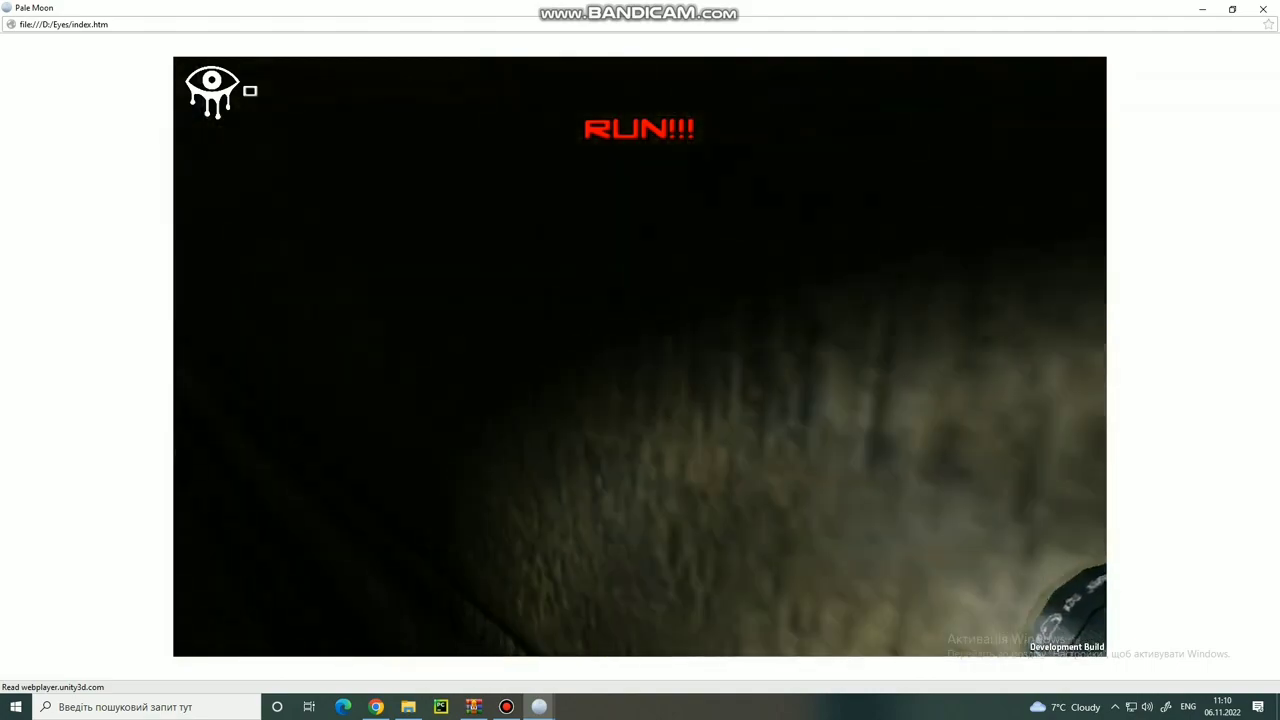
key(w)
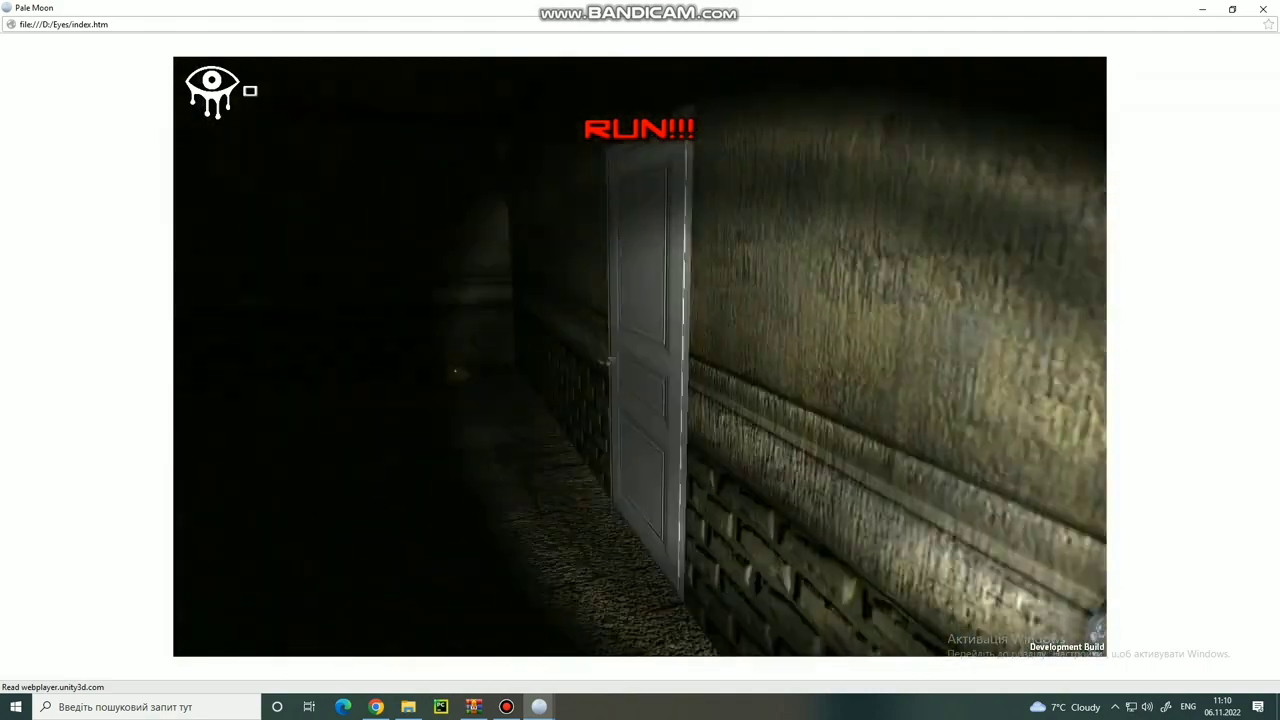
key(w)
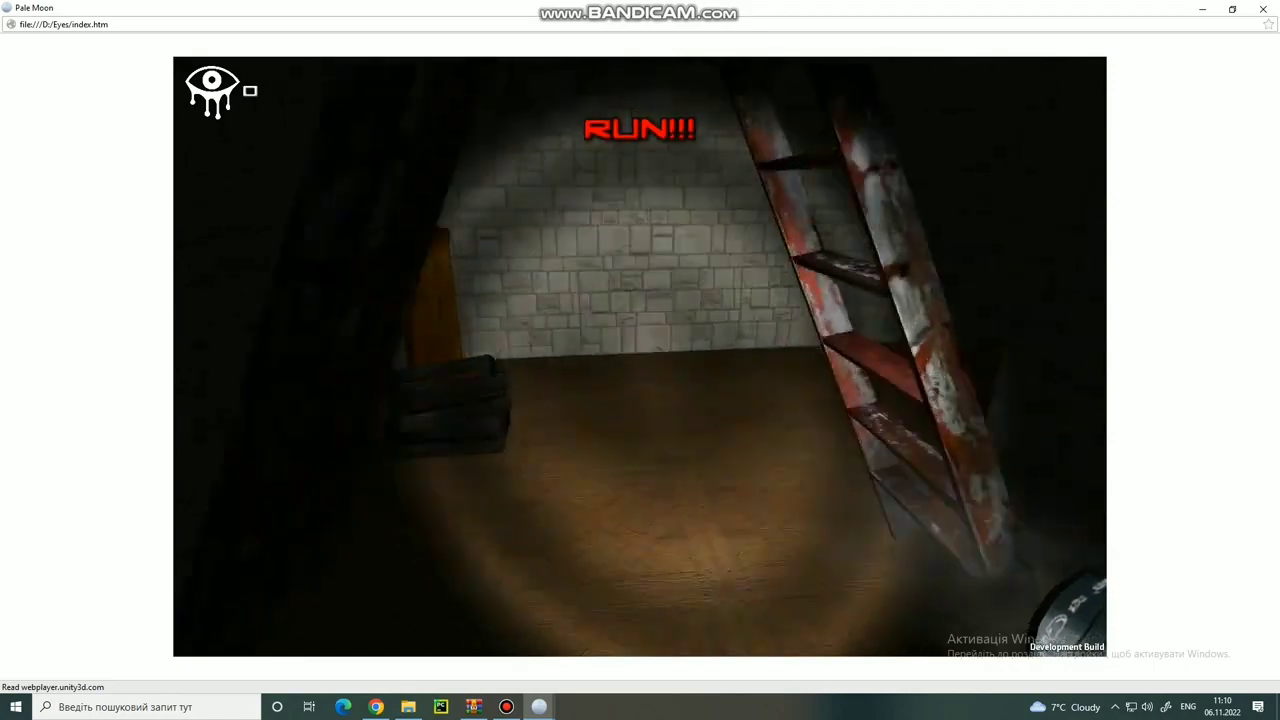
key(w)
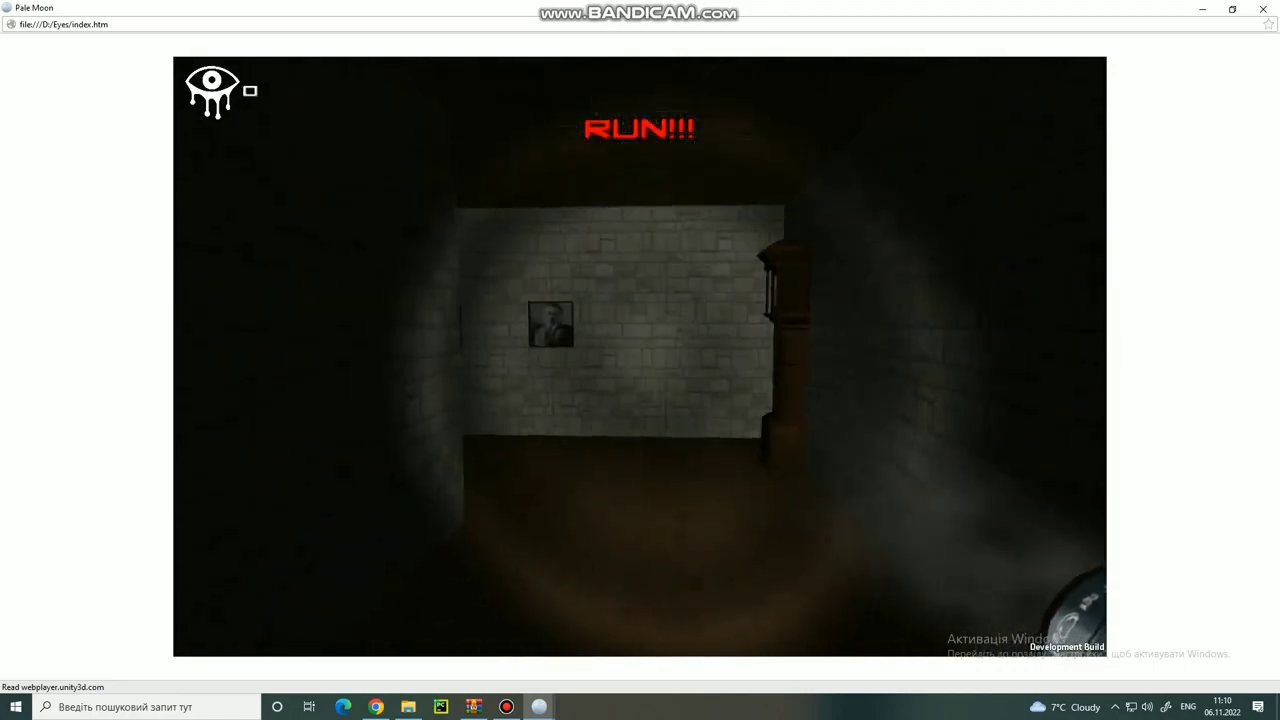
key(w)
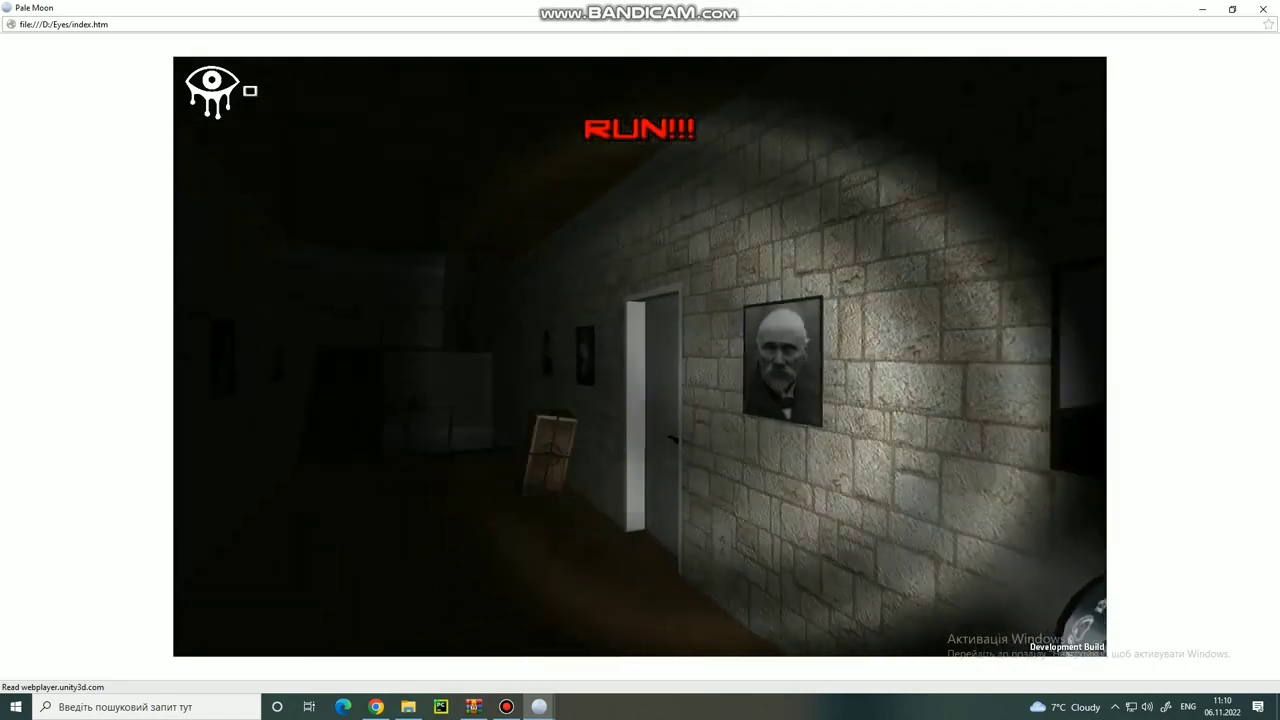
key(s)
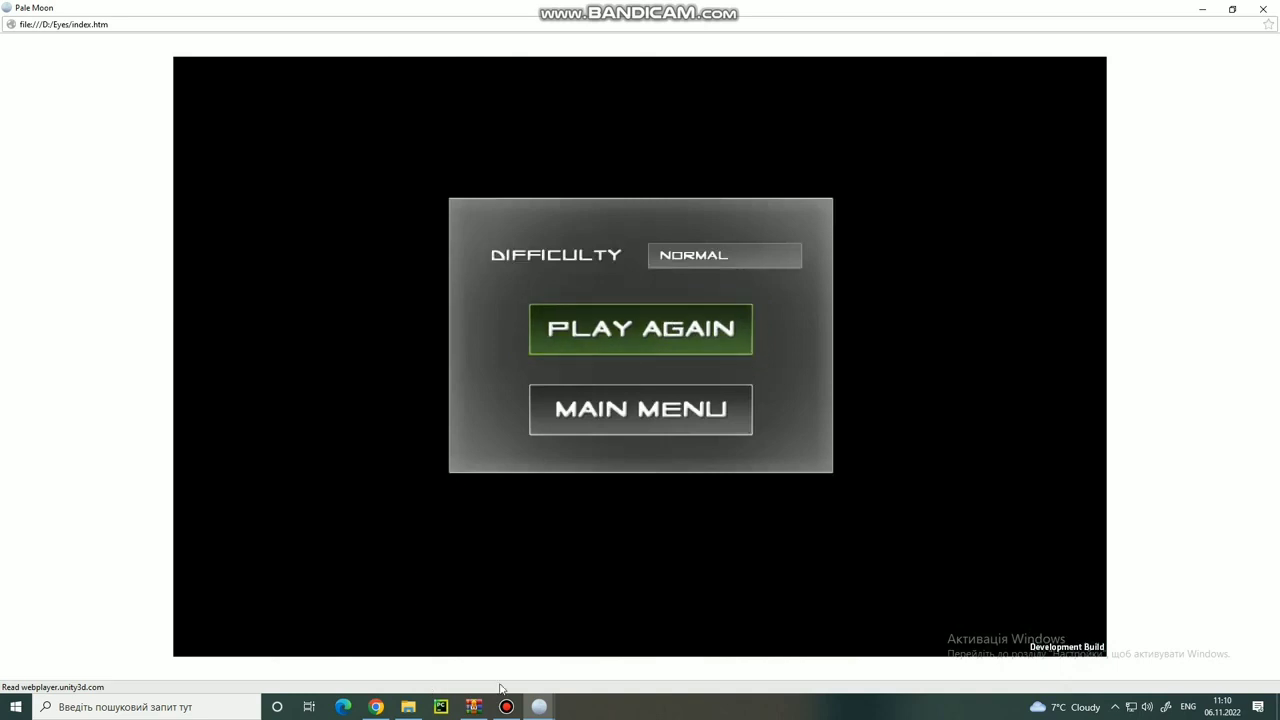
Choose Main Menu on the game-over panel
click(627, 432)
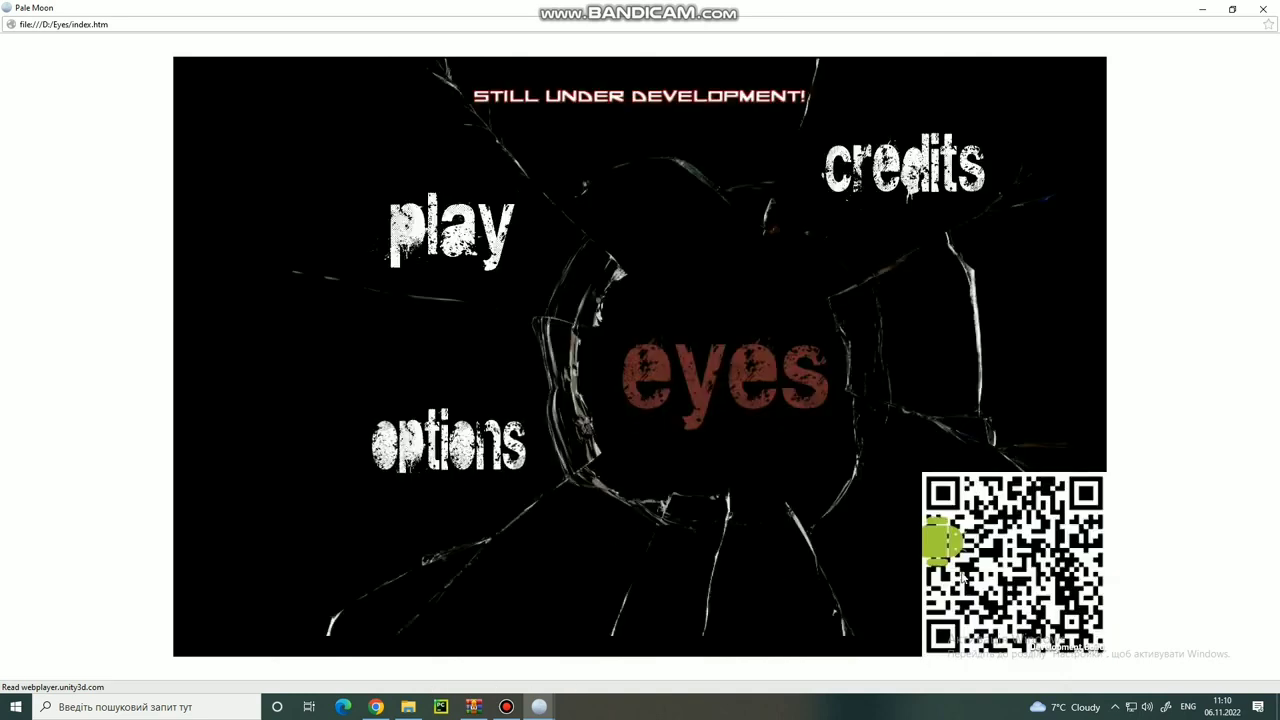